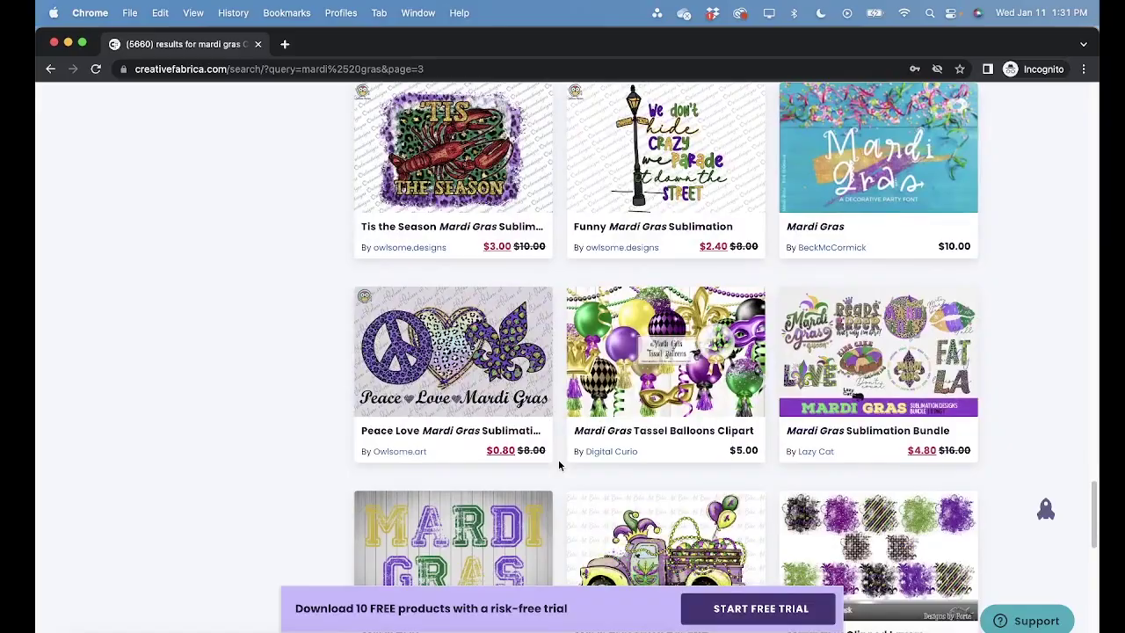
Search Creative Fabrica for "king cake calories".
scroll(558, 465, down, 10)
scroll(559, 465, up, 3)
scroll(559, 464, down, 5)
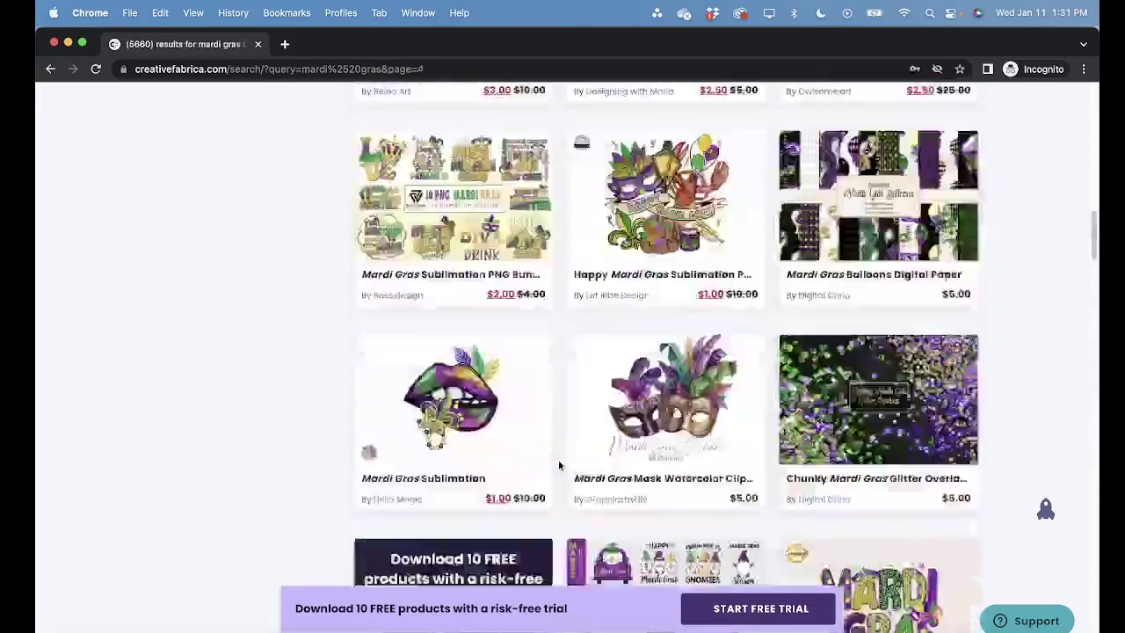
scroll(559, 465, up, 20)
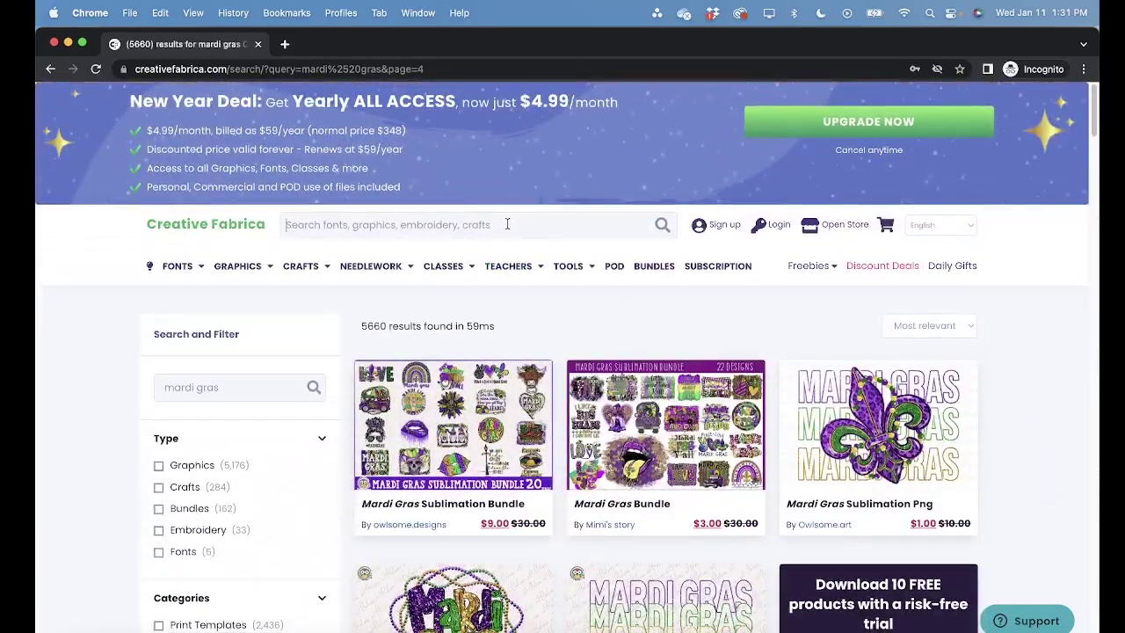
text(kin)
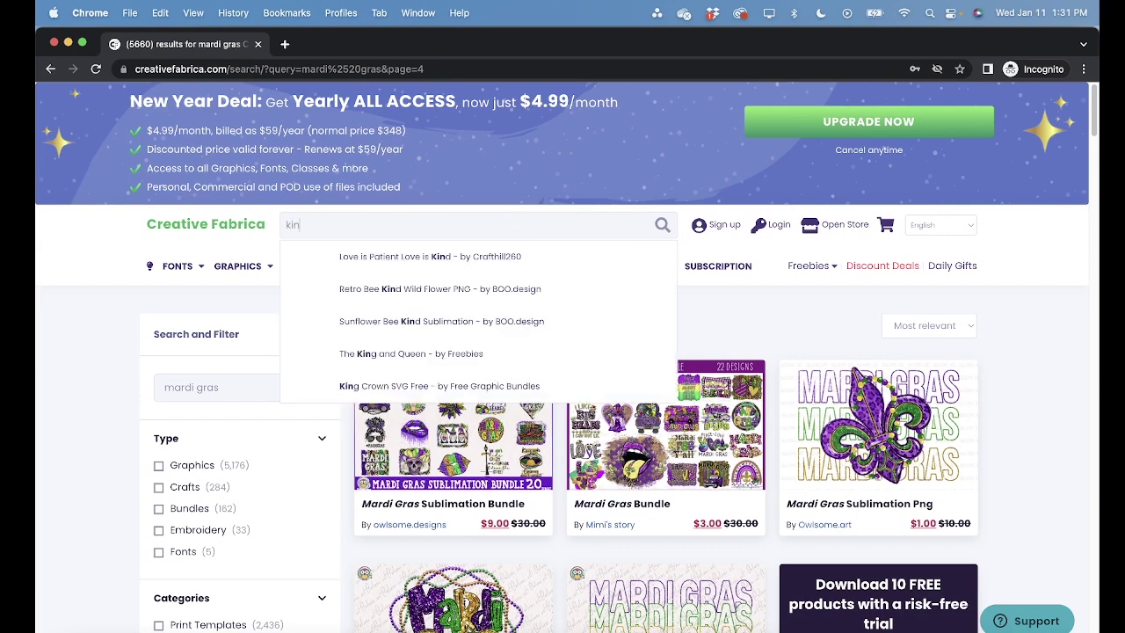
text(g cake)
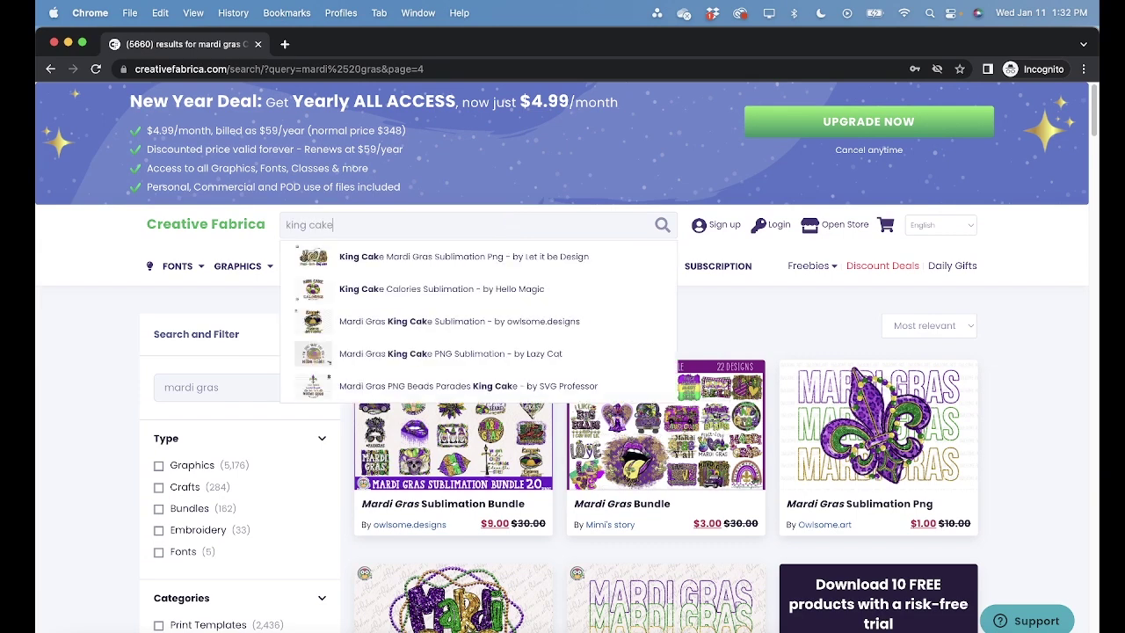
text( calories)
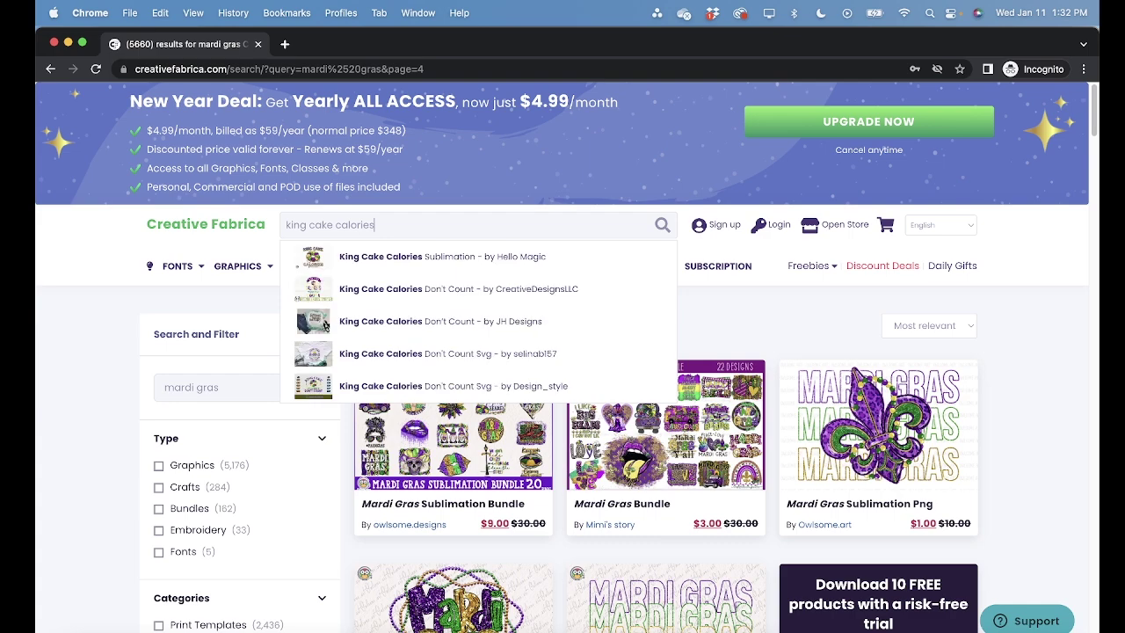
click(324, 325)
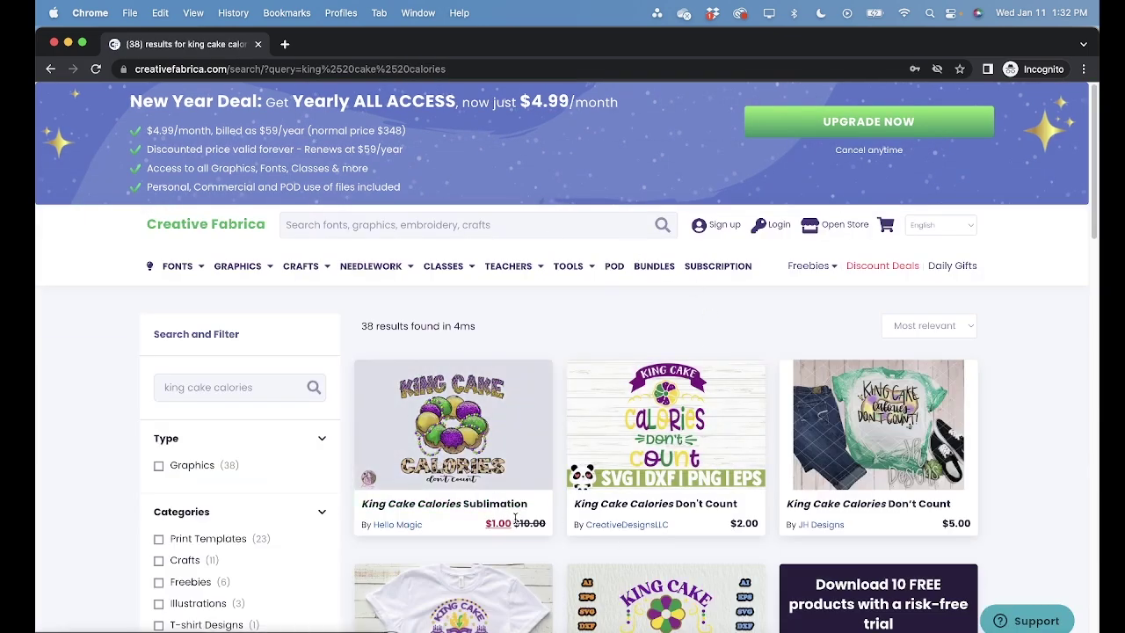
Open the product page of the $5.00 "King Cake Calories Don't Count" graphic by JH Designs from the search results.
scroll(820, 382, down, 2)
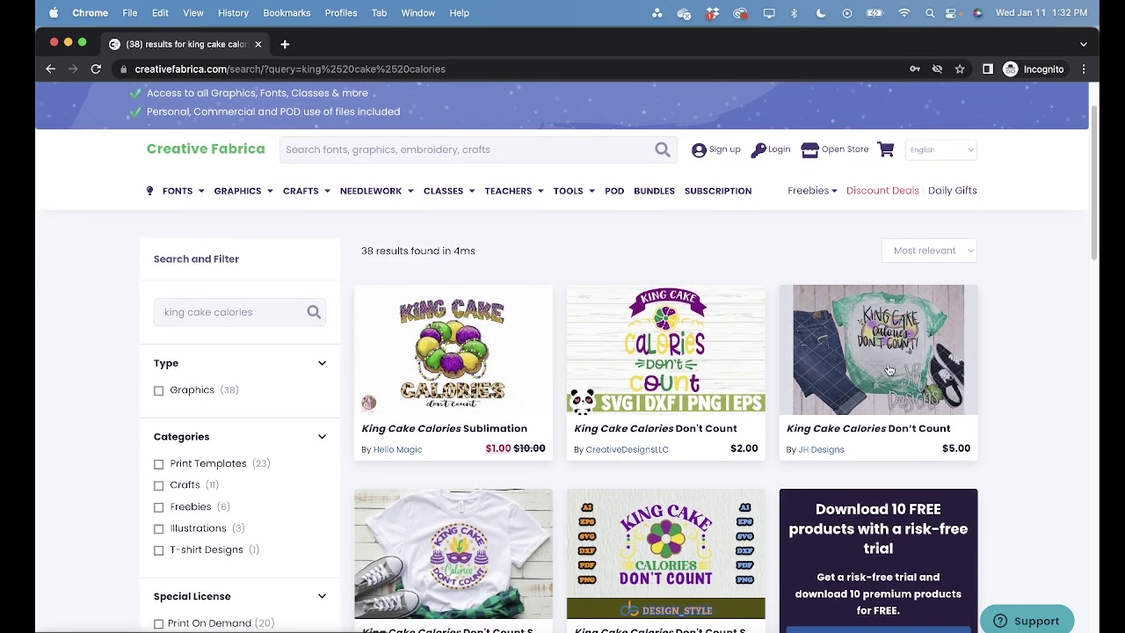
scroll(897, 355, down, 3)
scroll(897, 355, down, 1)
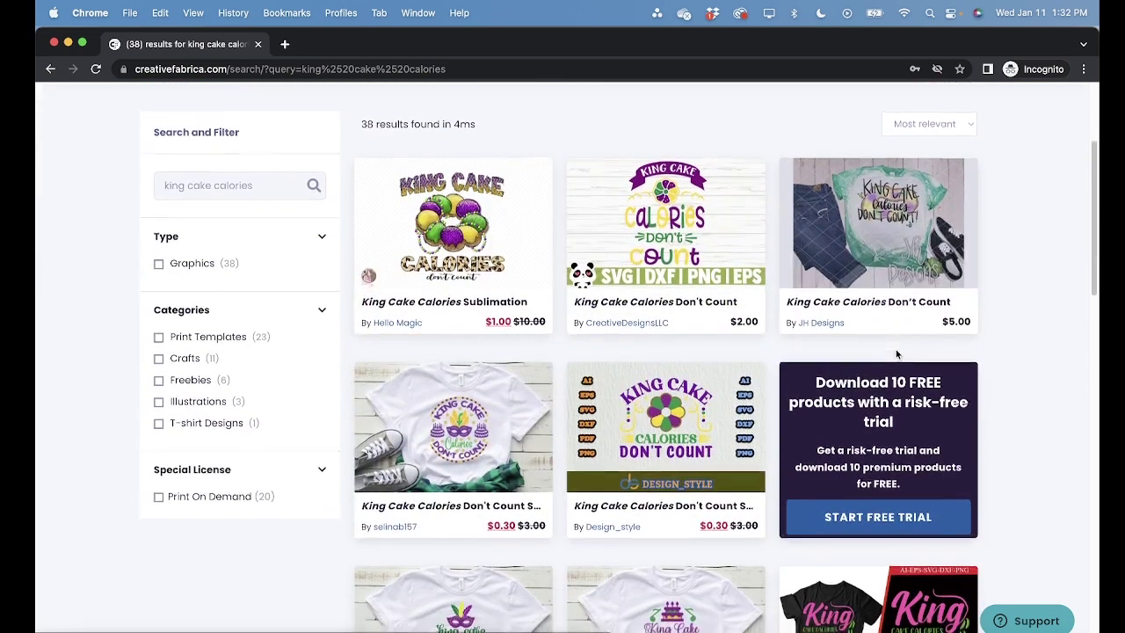
scroll(895, 348, down, 3)
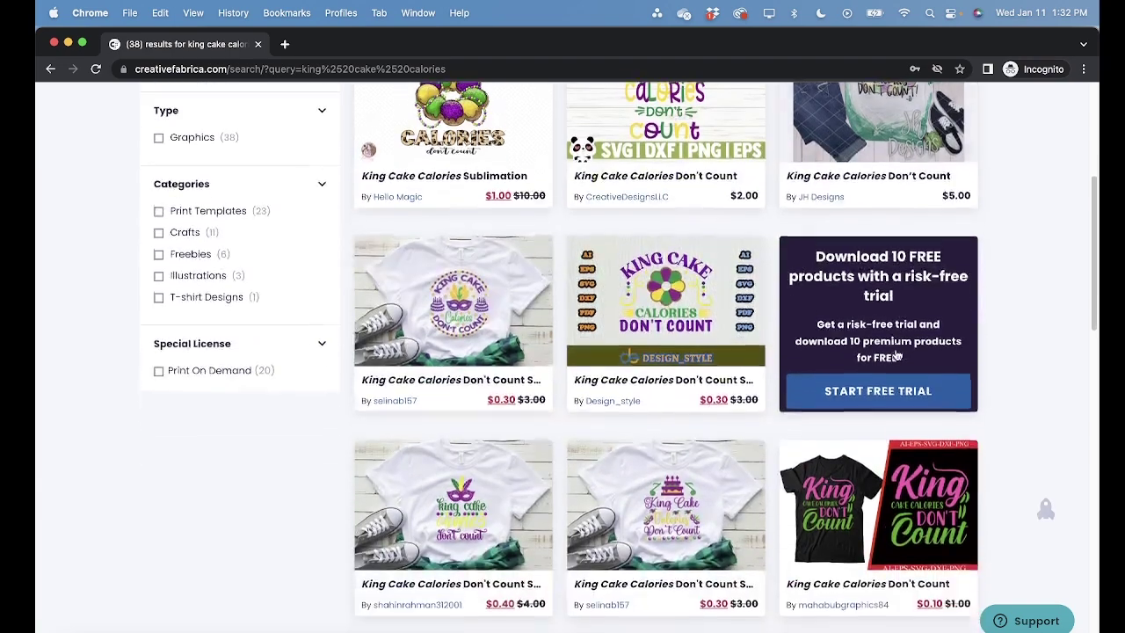
scroll(895, 349, up, 4)
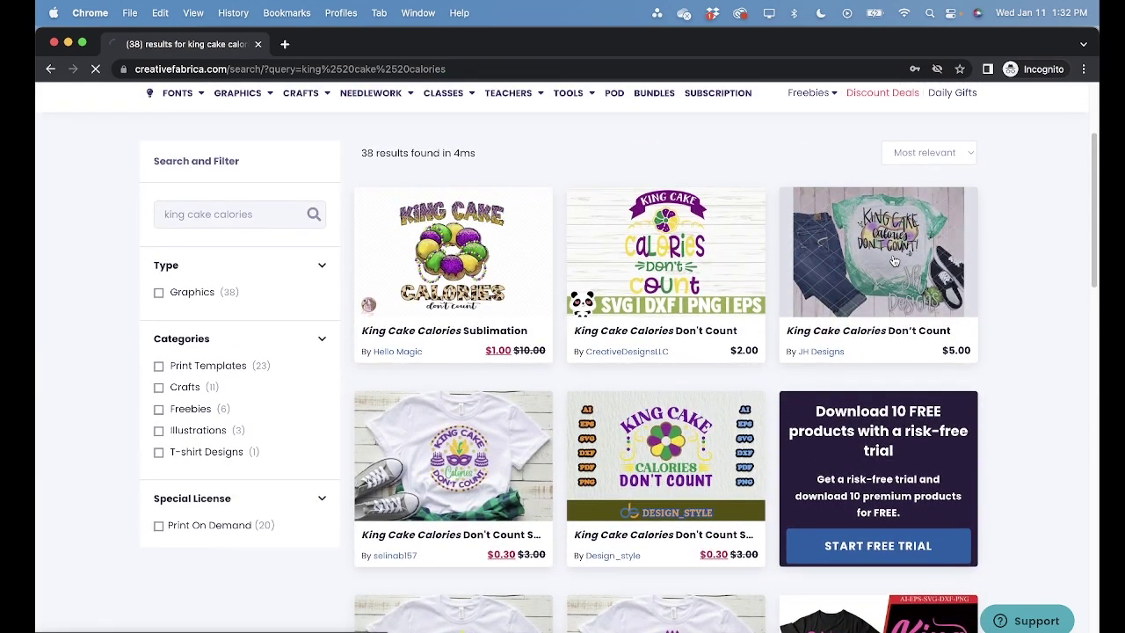
click(853, 332)
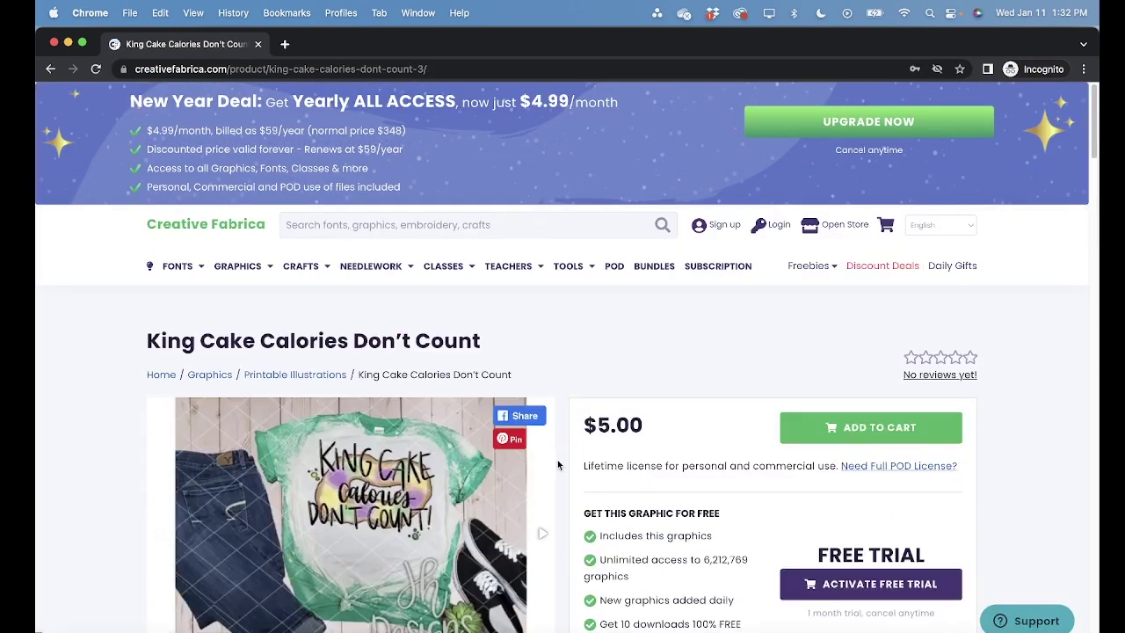
View the product's second preview image, the design on the light grey shirt.
scroll(333, 562, down, 3)
scroll(332, 562, down, 1)
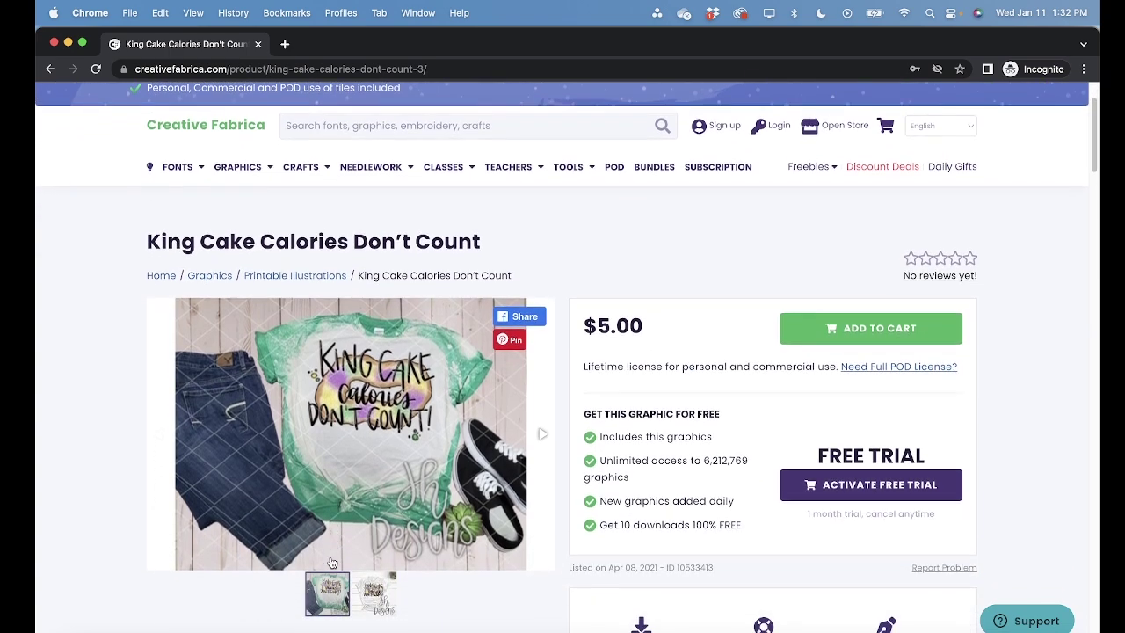
click(378, 596)
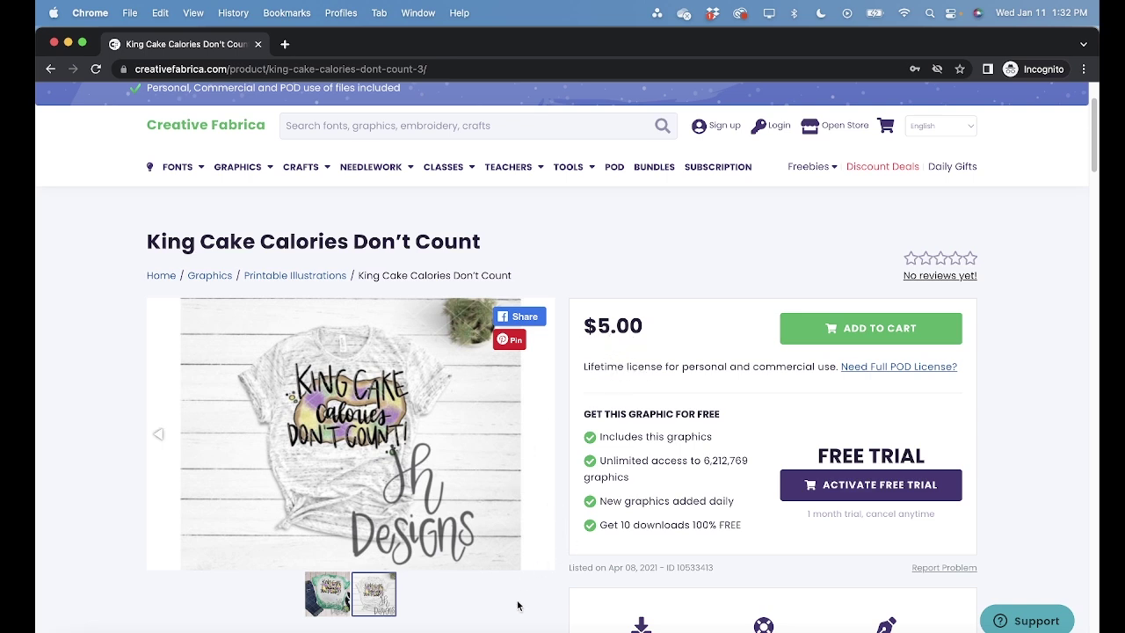
scroll(517, 605, down, 2)
scroll(518, 606, up, 1)
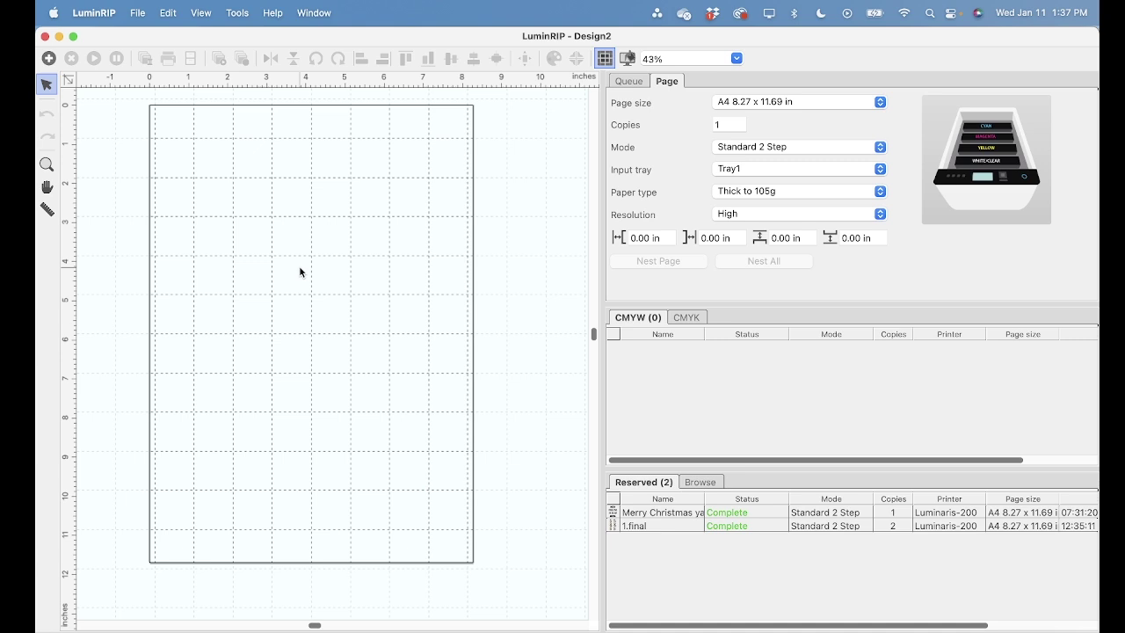
Add Mardi Gras King Cake Calories.png from Downloads to the LuminRIP page and accept the auto cleanup of old reserved jobs.
click(74, 629)
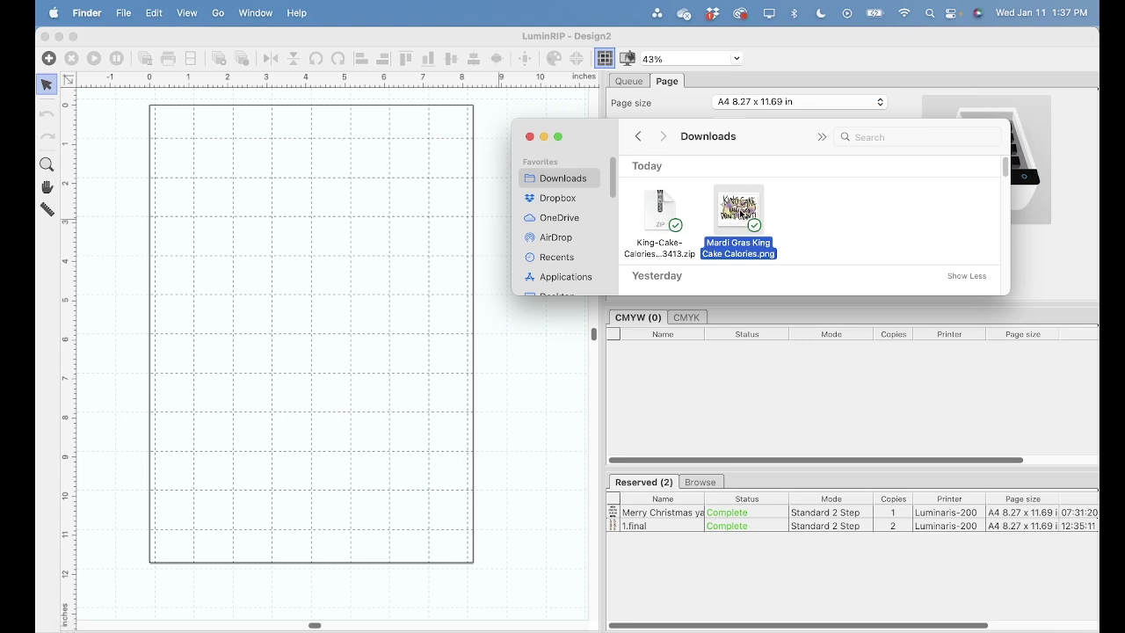
drag(740, 215, 317, 231)
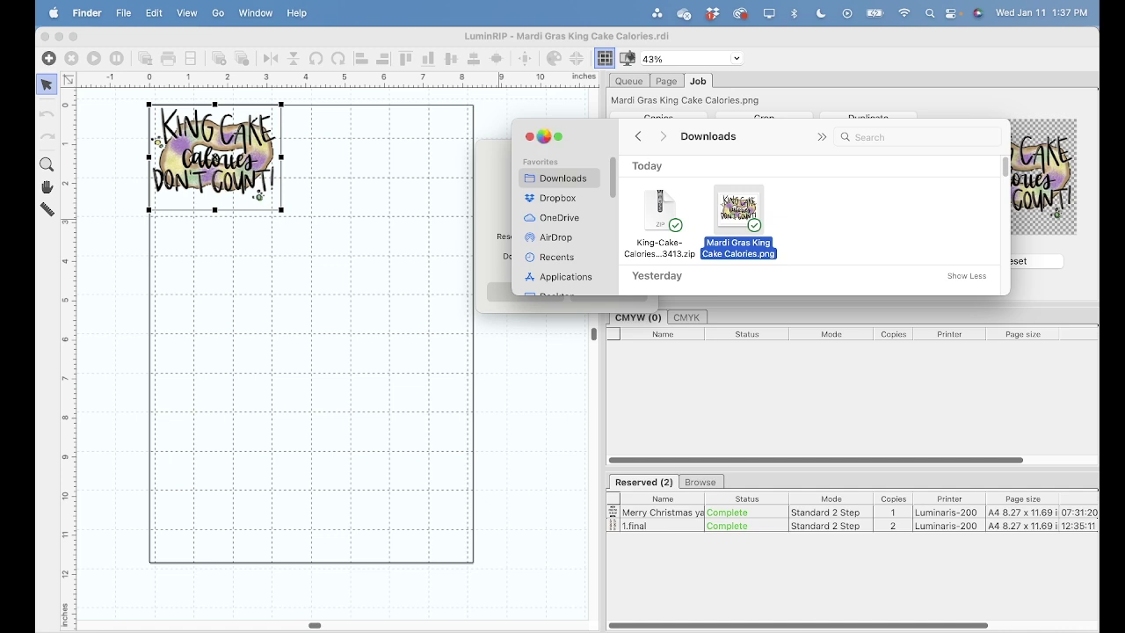
click(488, 158)
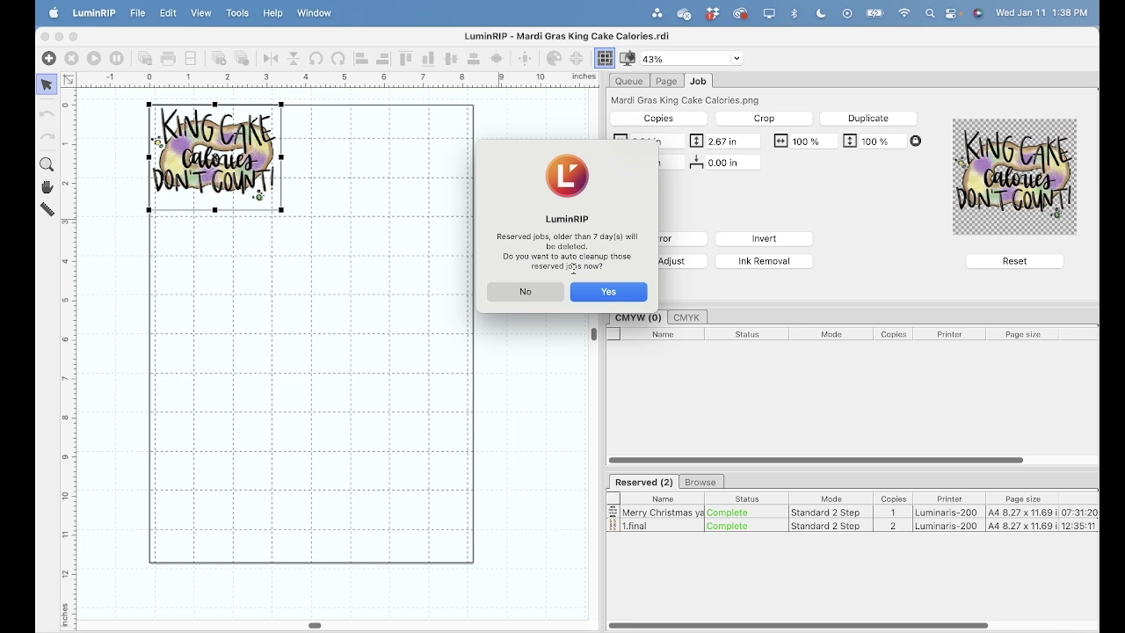
click(613, 296)
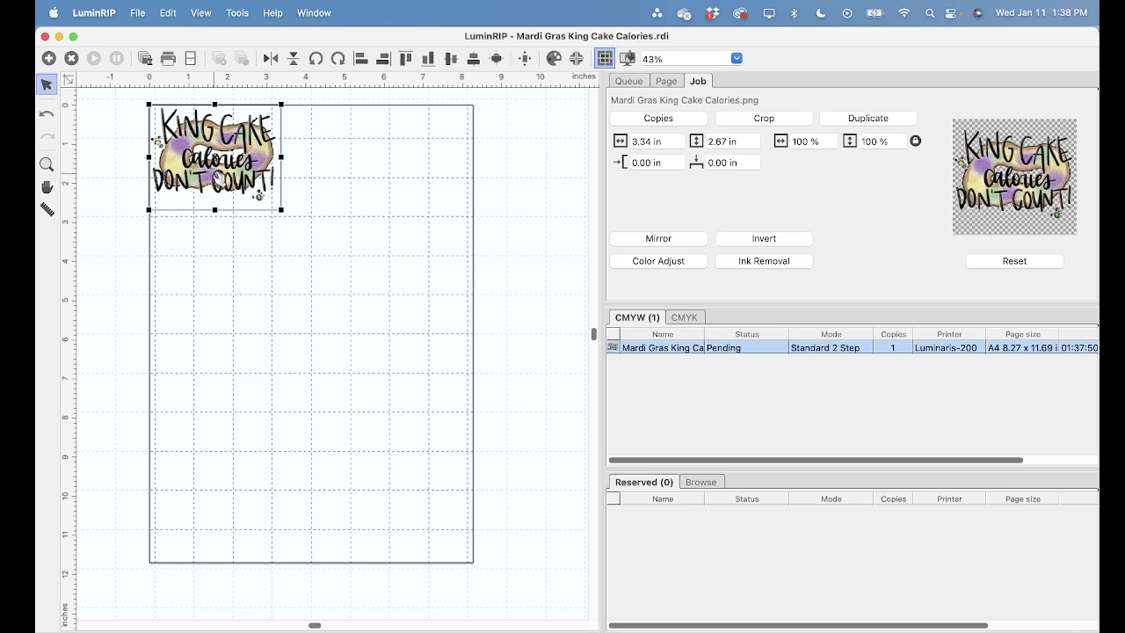
Move the design to about 2 in from the page's left edge and 3 in from its top, and set its width to 10 in.
drag(235, 173, 317, 295)
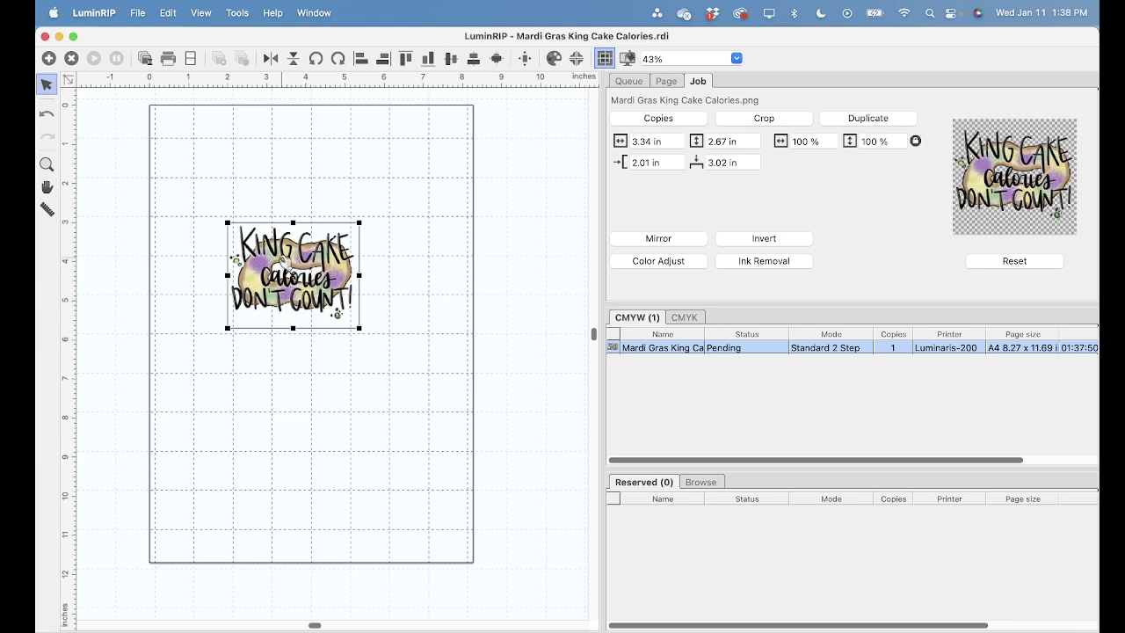
click(664, 142)
drag(663, 141, 602, 142)
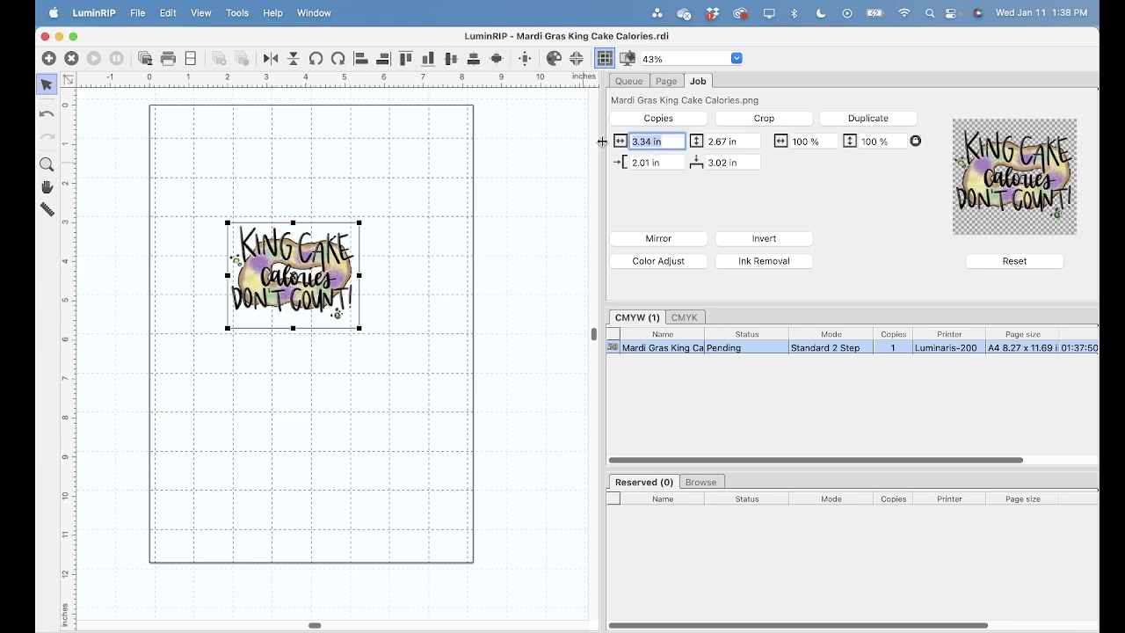
key(BackSpace)
text(10)
key(Return)
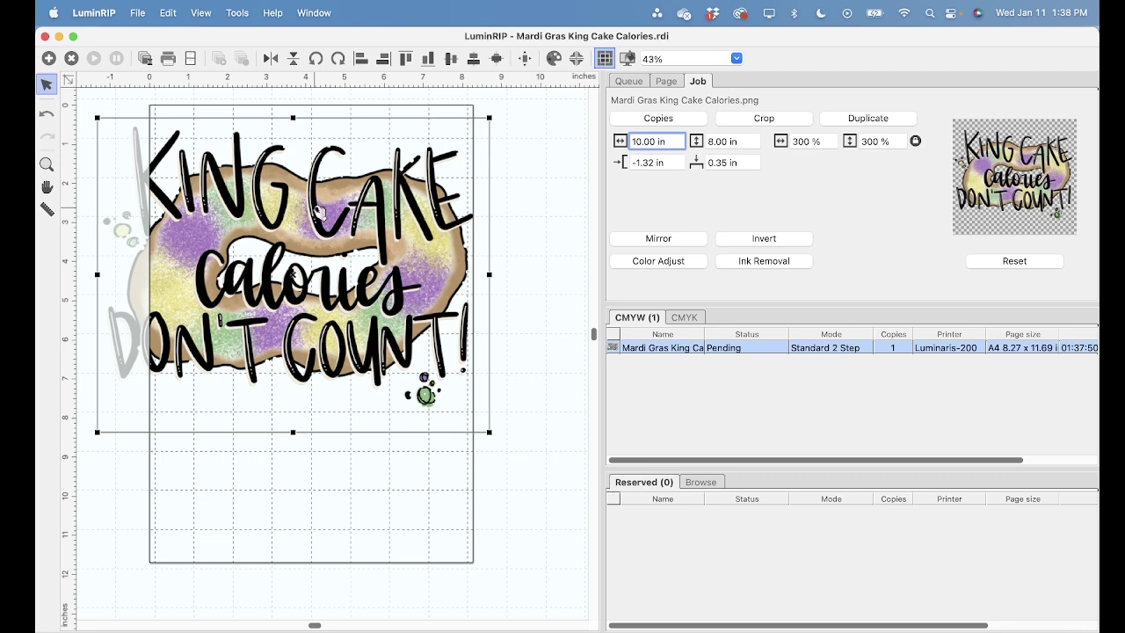
Rotate the enlarged design 90 degrees clockwise within the A4 page and deselect it.
drag(318, 211, 359, 236)
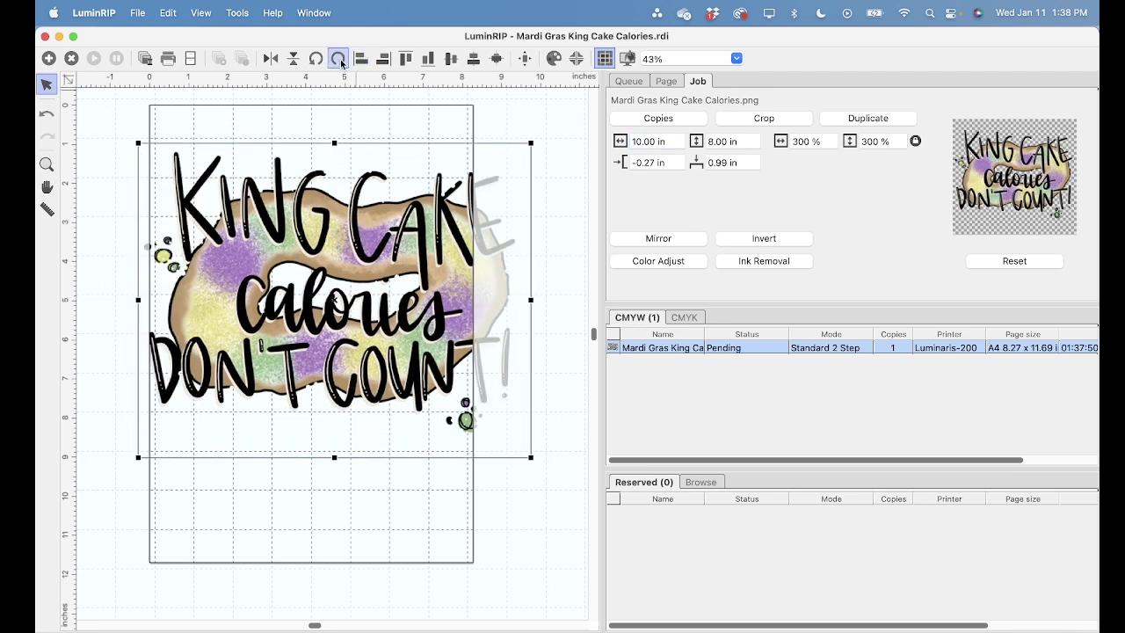
click(338, 59)
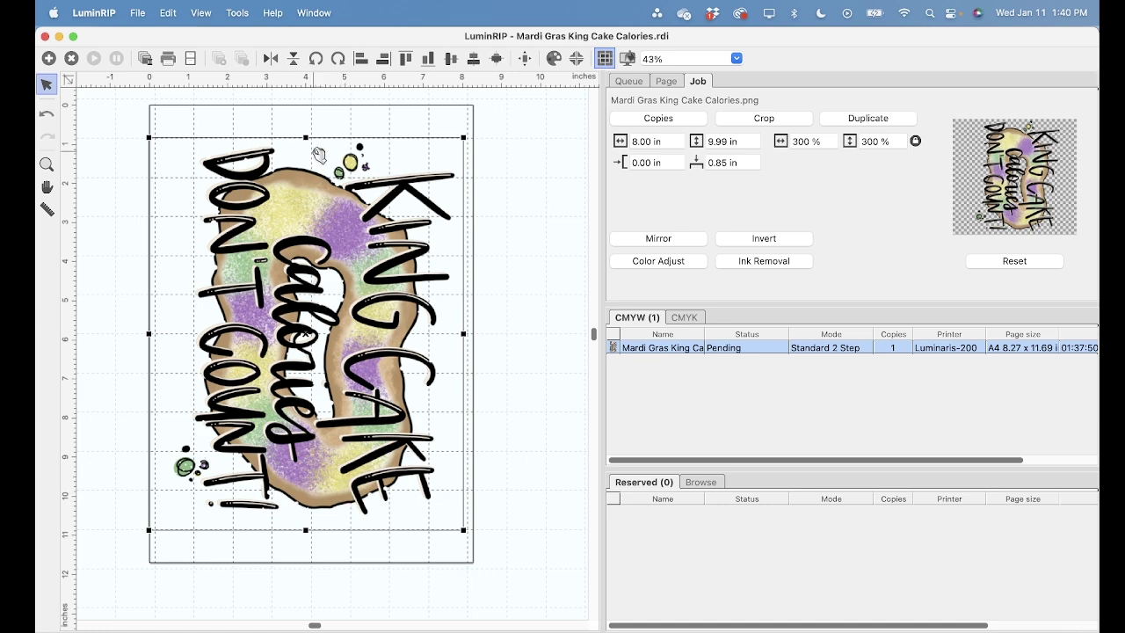
click(500, 129)
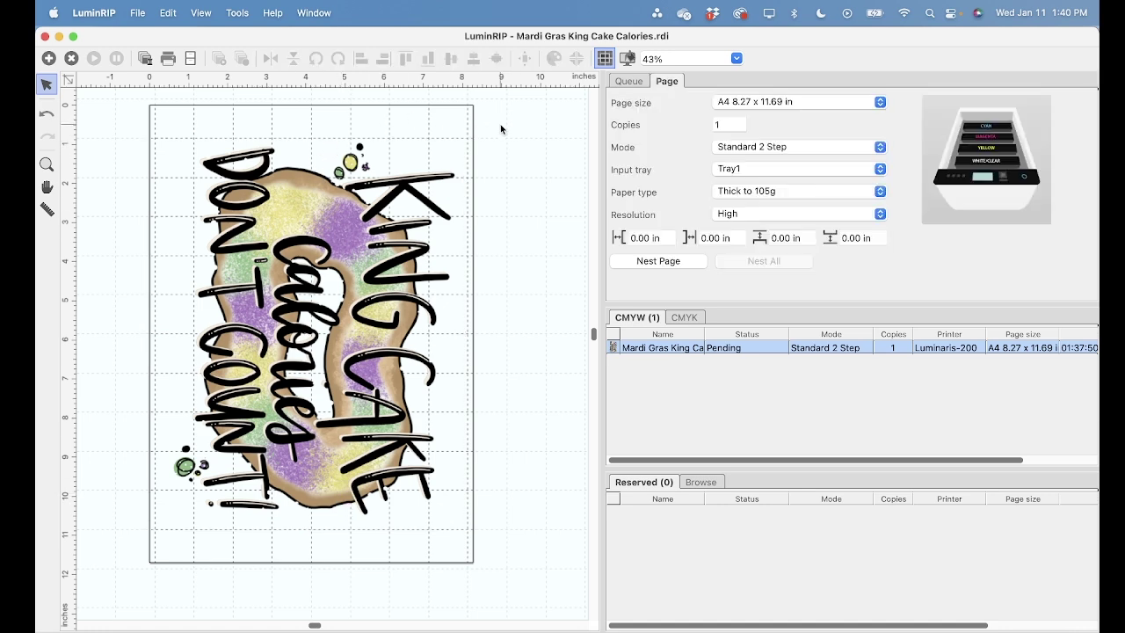